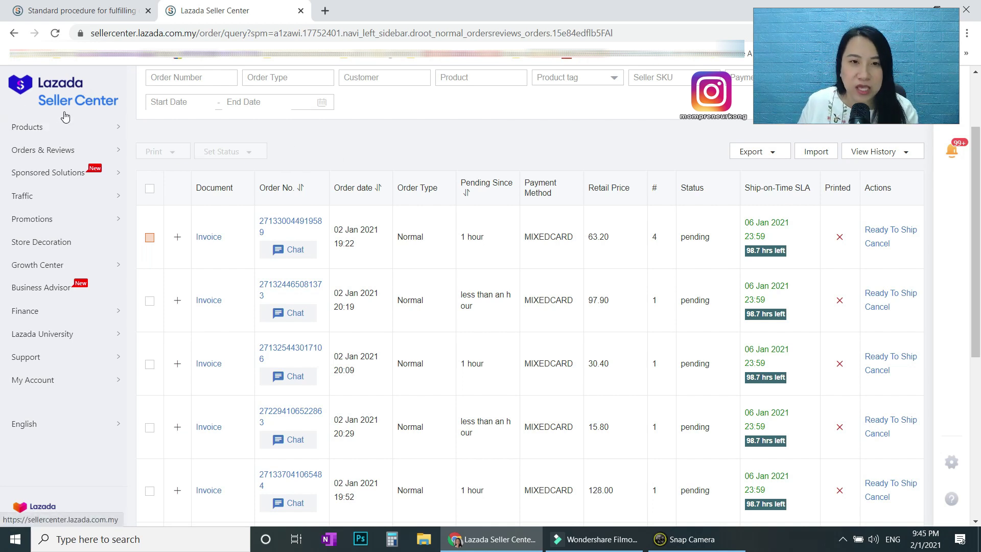
- Open the Orders overview page and show the pending orders
mouse_move(48, 152)
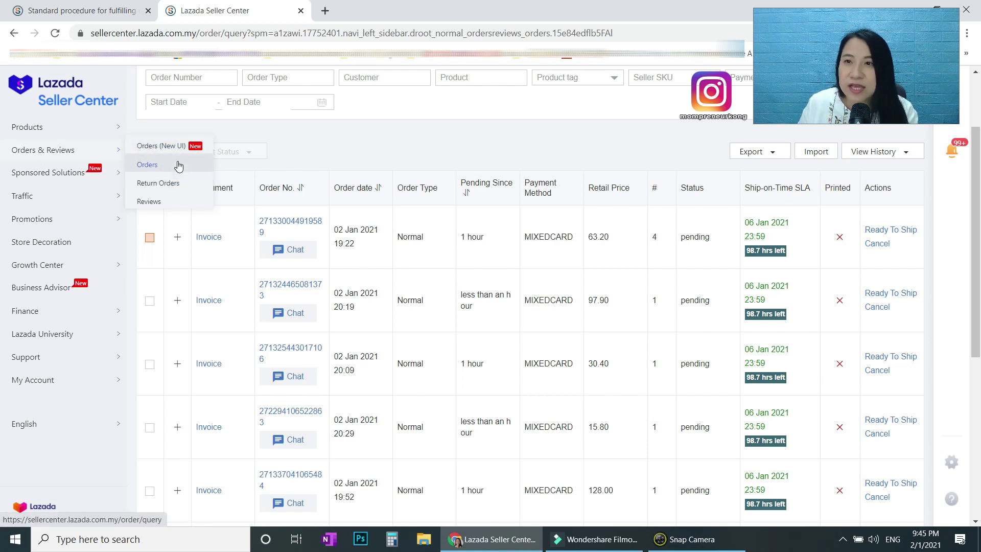
left_click(152, 166)
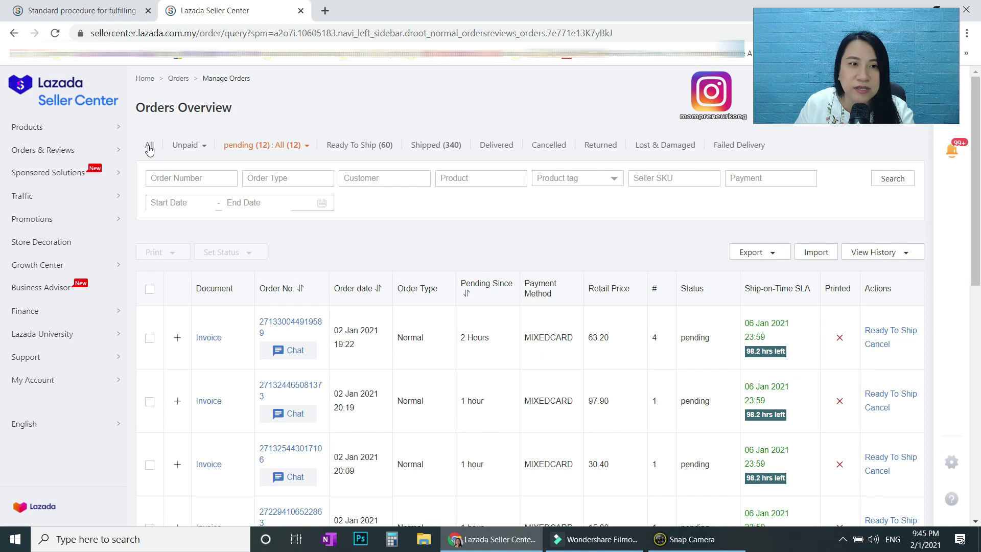
mouse_move(191, 151)
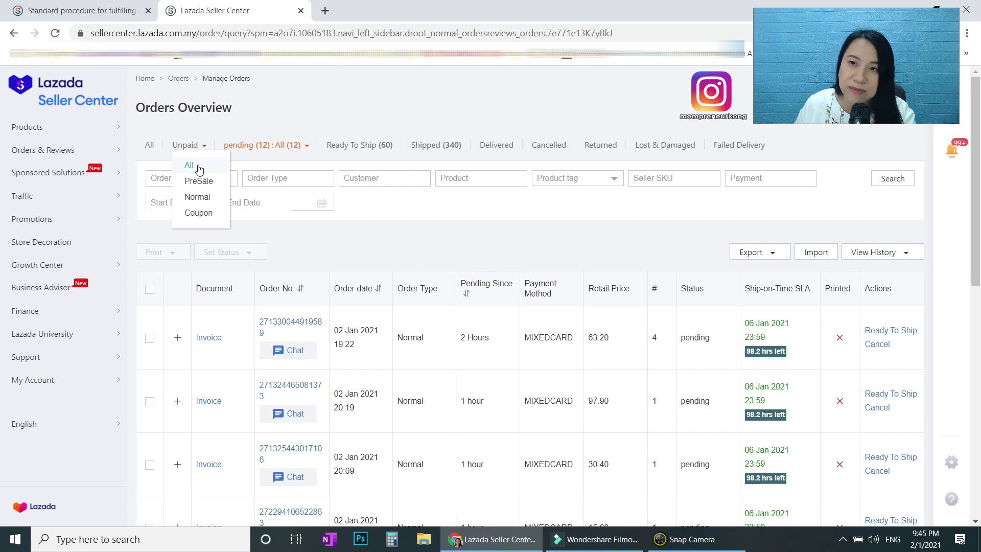
mouse_move(256, 152)
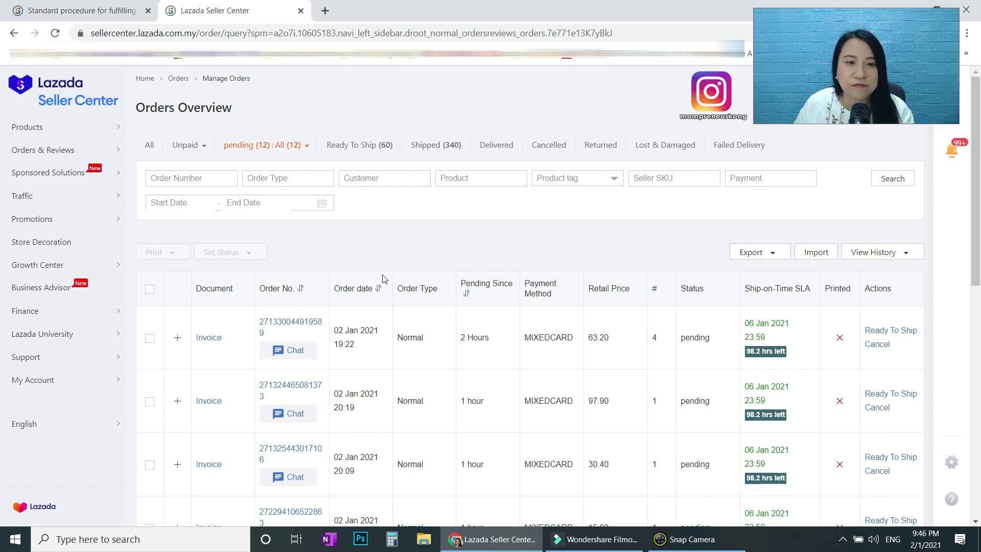
left_click(238, 154)
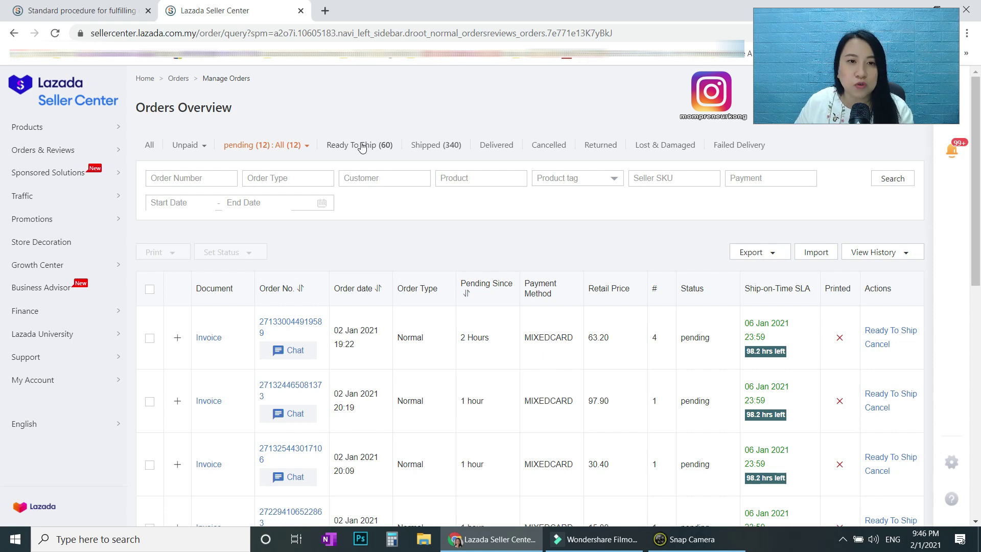
left_click(269, 144)
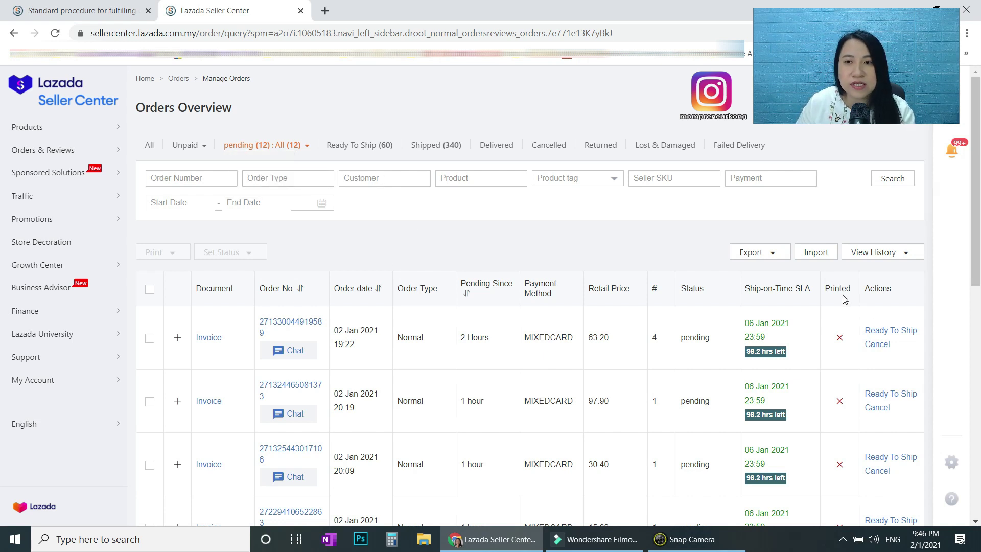
- Look through the pending orders, select the first one and show the print options available for it
scroll(844, 272, "down", 1)
scroll(843, 272, "down", 1)
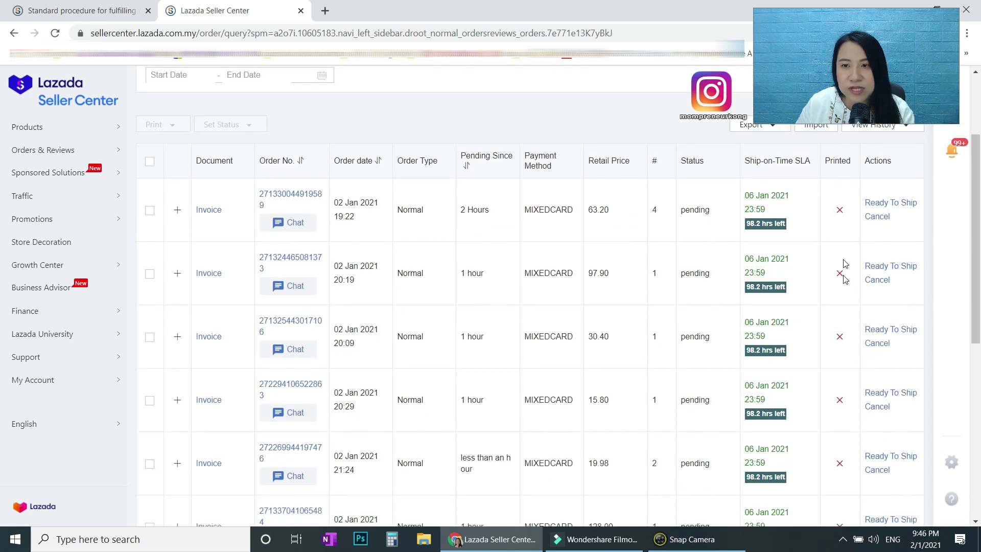
scroll(843, 491, "down", 3)
scroll(834, 438, "up", 5)
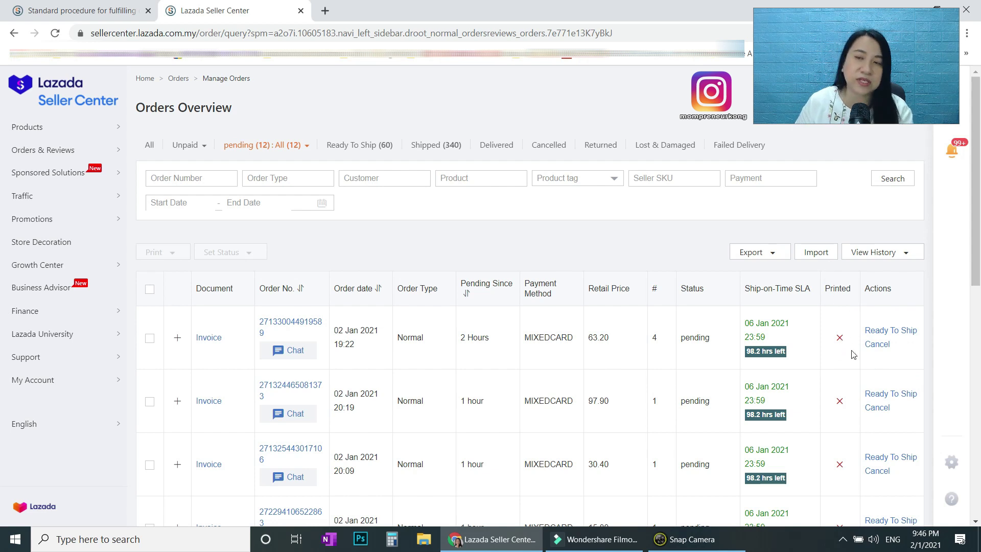
scroll(508, 332, "down", 3)
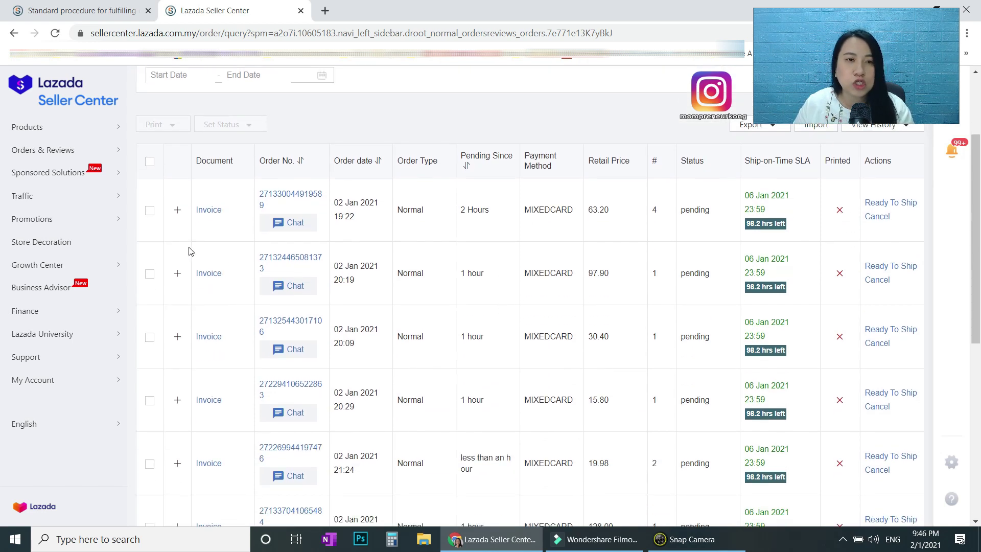
scroll(181, 235, "up", 1)
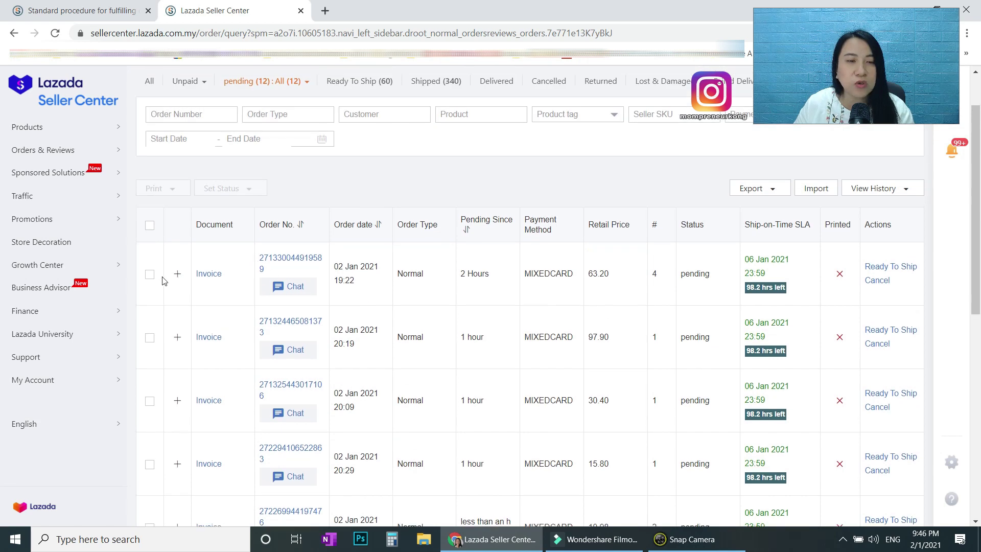
left_click(149, 275)
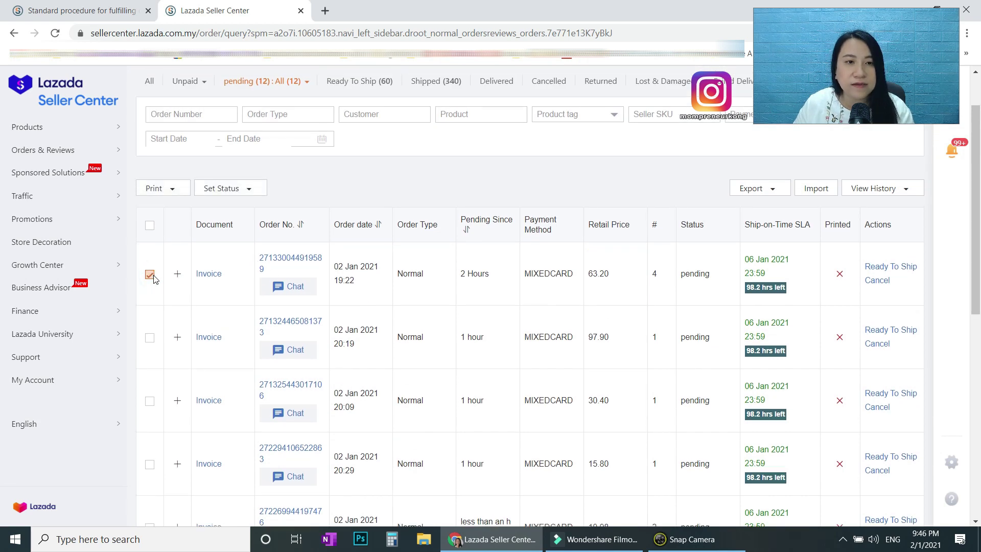
left_click(173, 190)
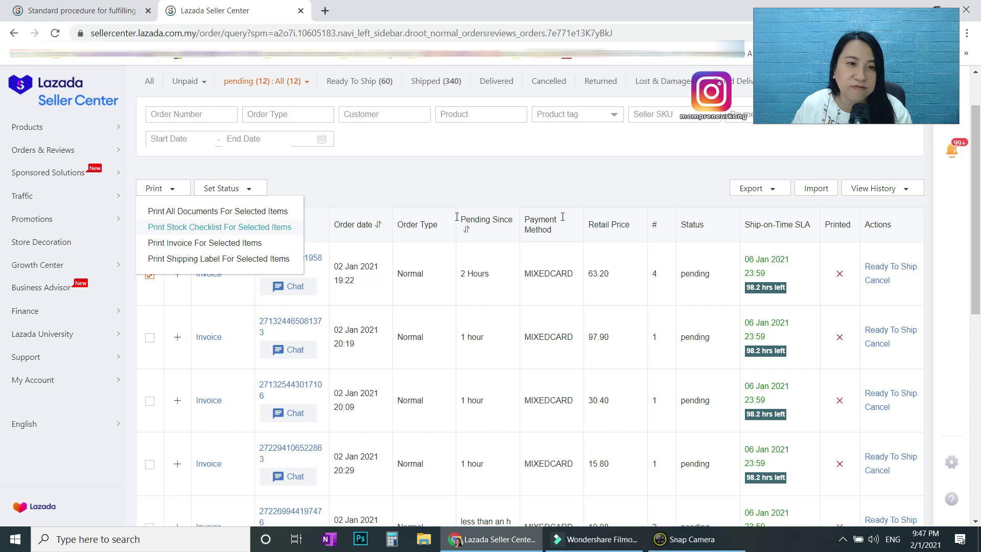
- Select all pending orders on the current page and check the selection down to the end of the list
left_click(151, 224)
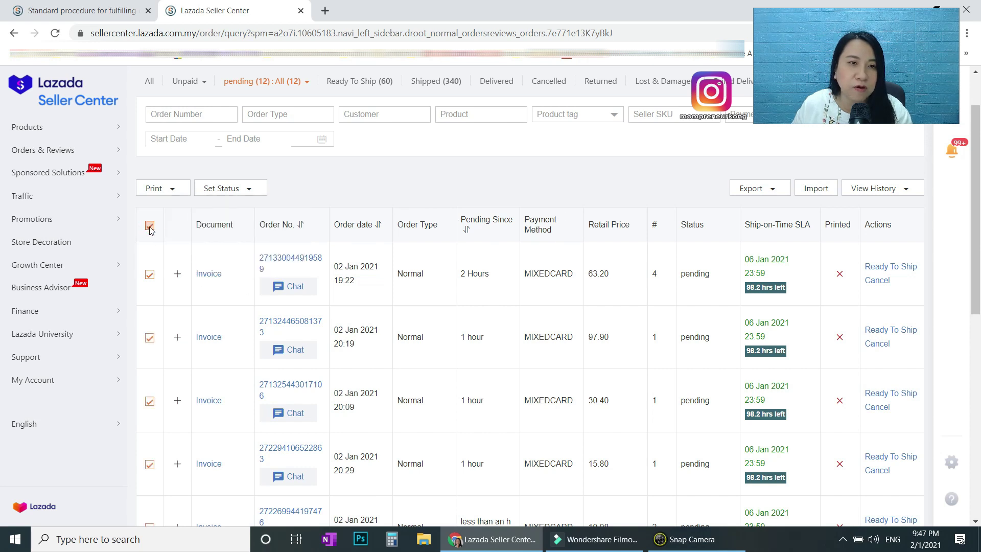
mouse_move(109, 220)
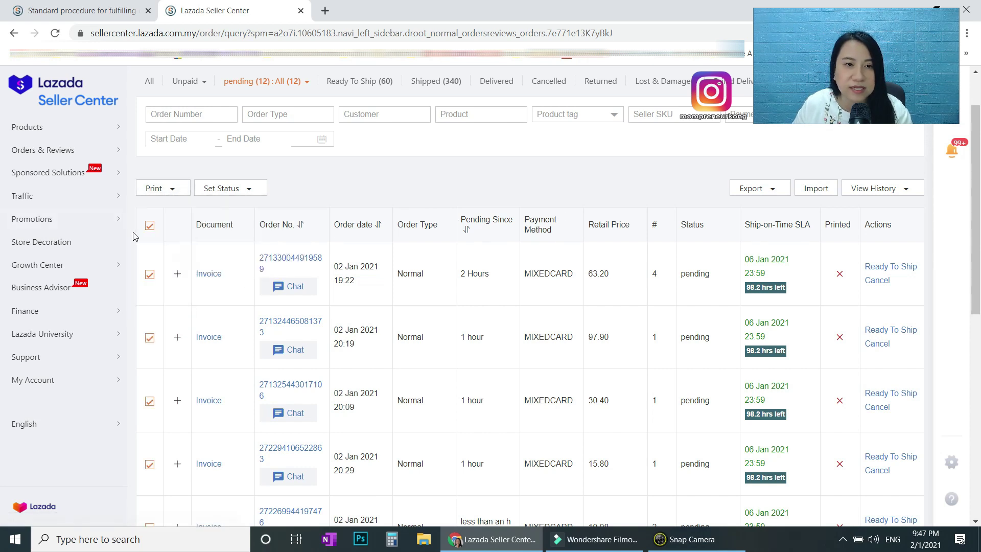
scroll(399, 355, "down", 6)
scroll(399, 356, "down", 3)
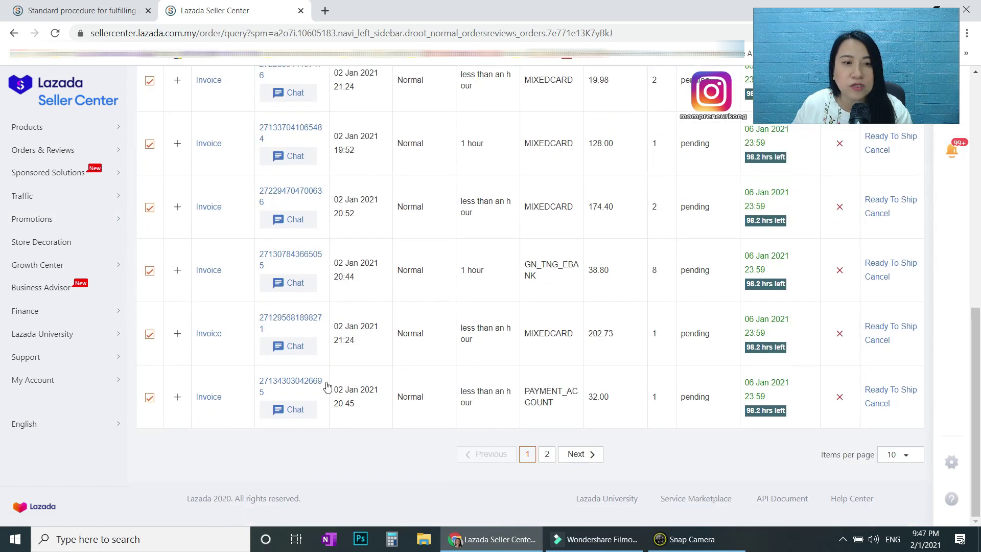
scroll(577, 447, "up", 10)
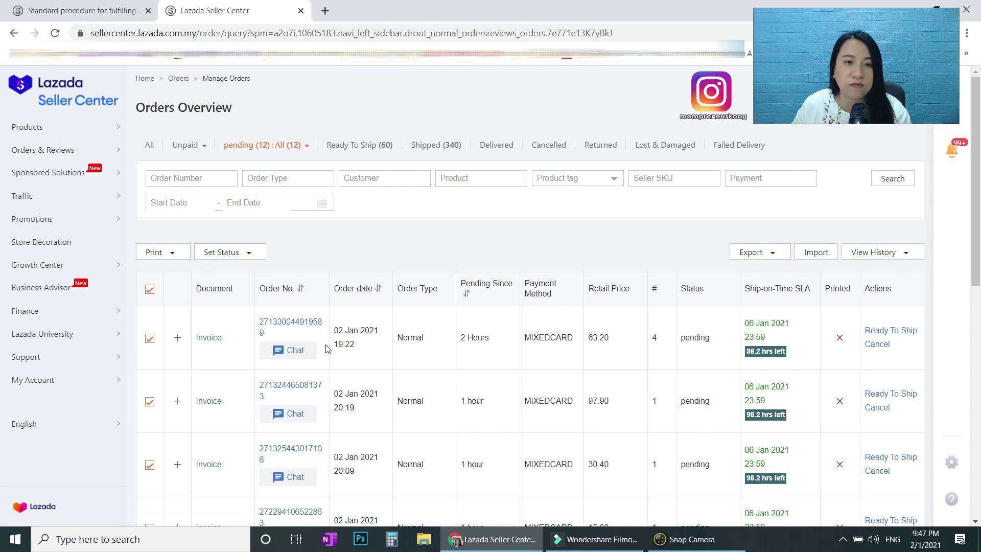
- Set the order list to show 20 items per page and review the full list of pending orders
scroll(705, 377, "down", 10)
left_click(899, 454)
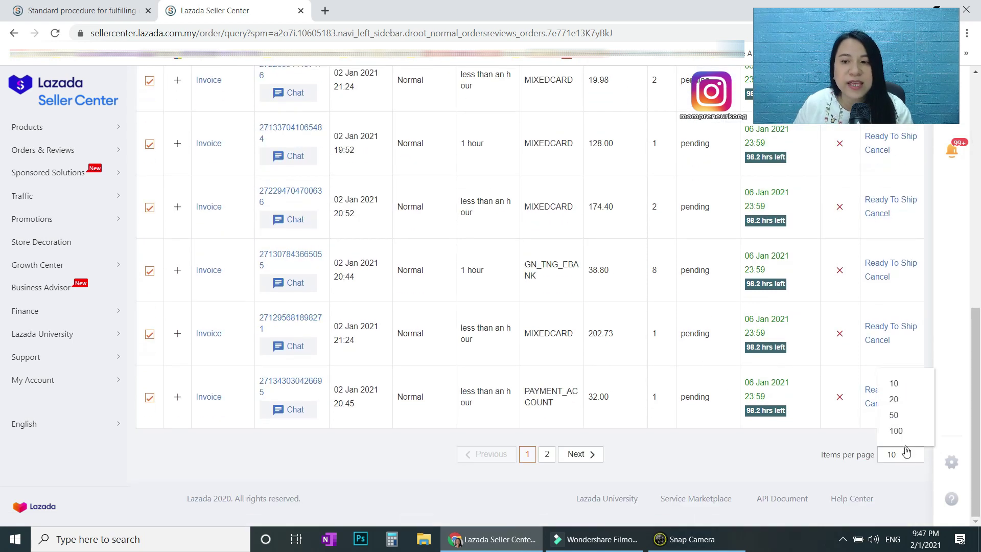
left_click(895, 401)
scroll(769, 393, "down", 1)
scroll(769, 393, "down", 15)
scroll(486, 396, "up", 15)
scroll(504, 296, "down", 12)
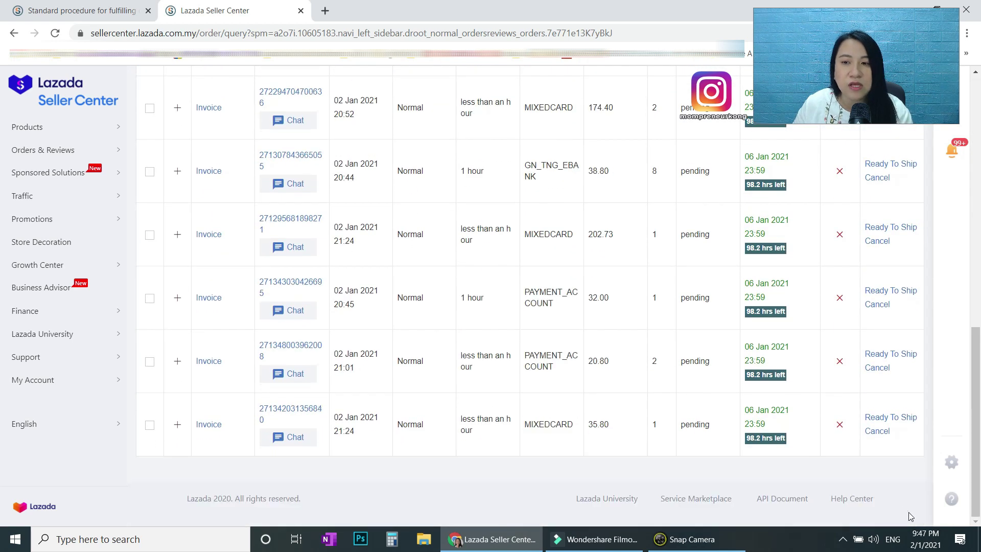
scroll(858, 463, "up", 10)
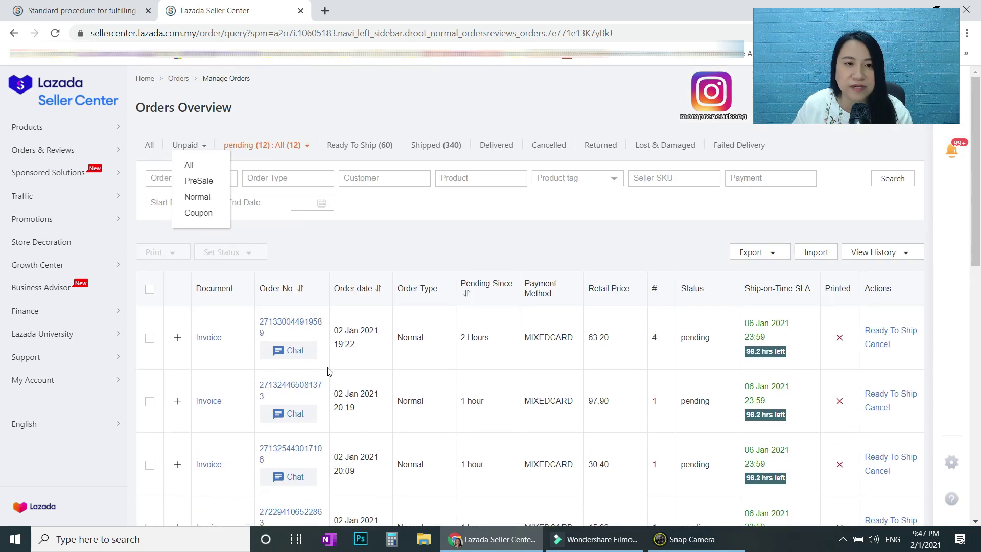
- Select the first pending order in the list and review its print options, including the stock checklist
left_click(438, 240)
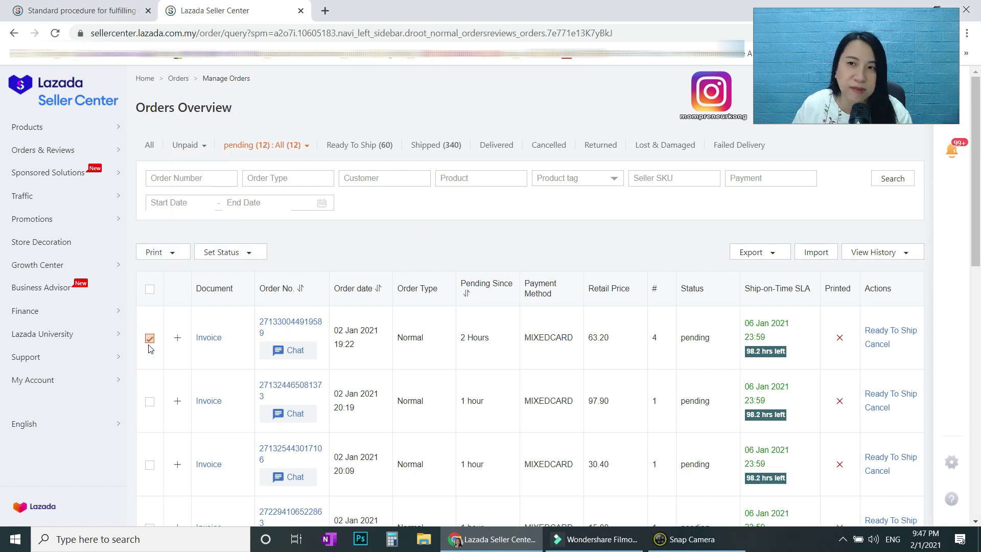
left_click(169, 256)
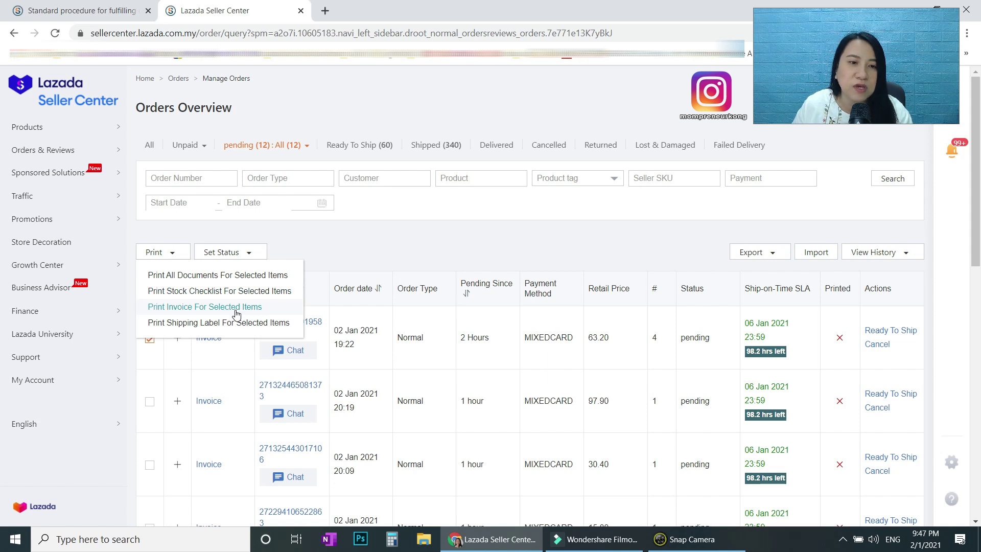
left_click(520, 256)
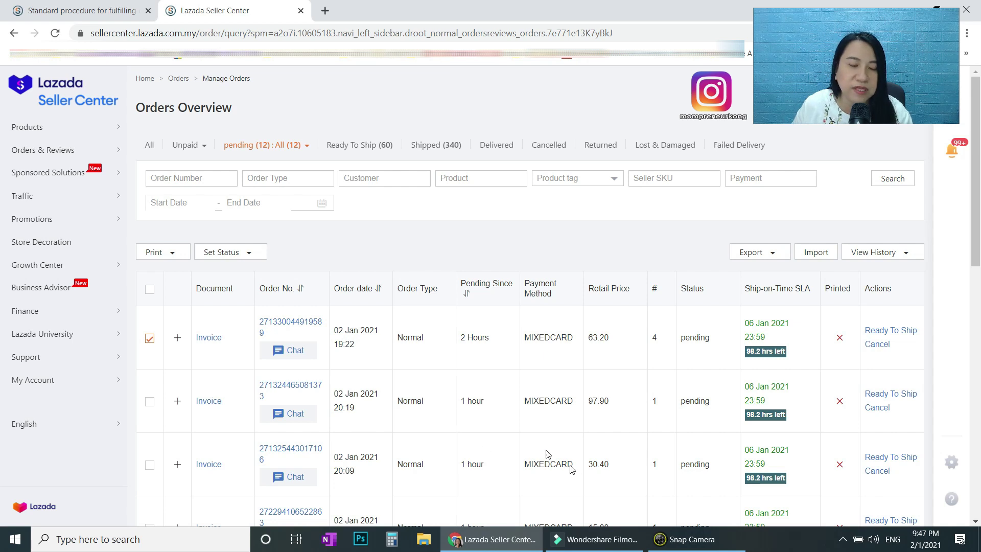
left_click(164, 253)
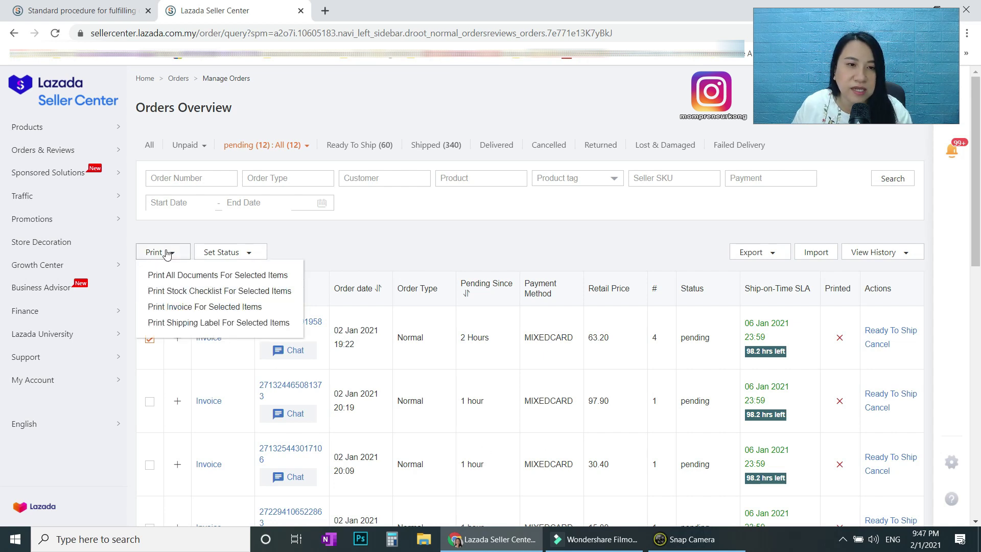
left_click(181, 292)
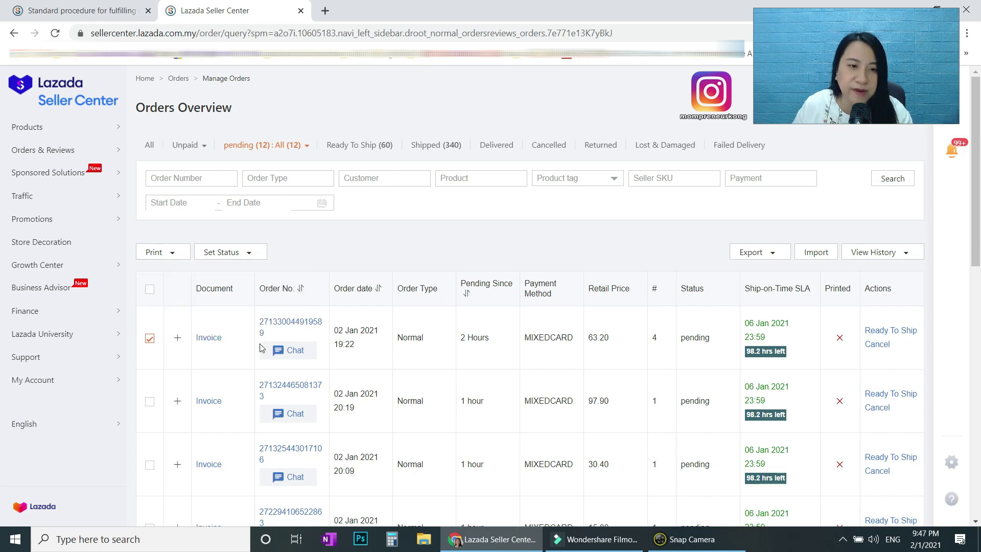
- Print all documents for the selected order, entering and saving its invoice number
left_click(169, 255)
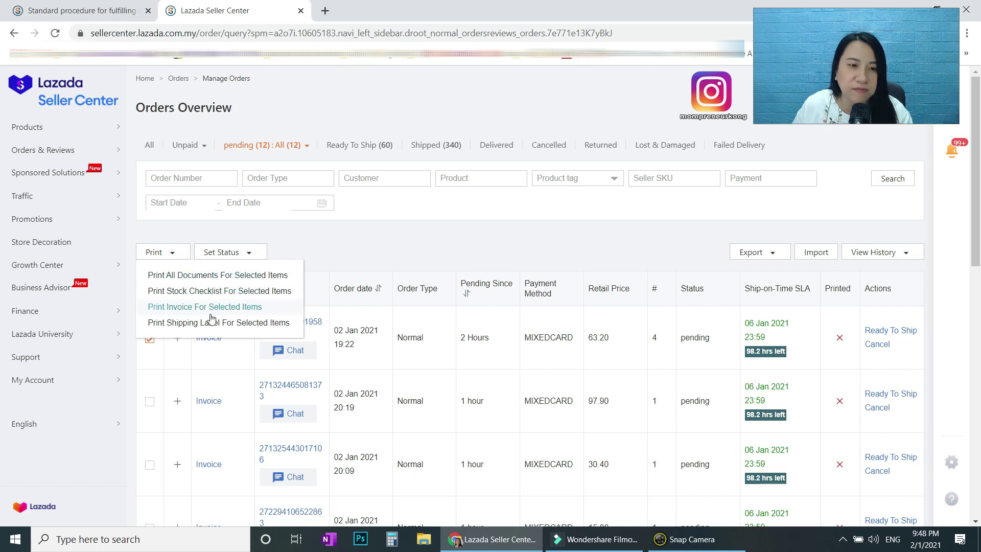
left_click(226, 276)
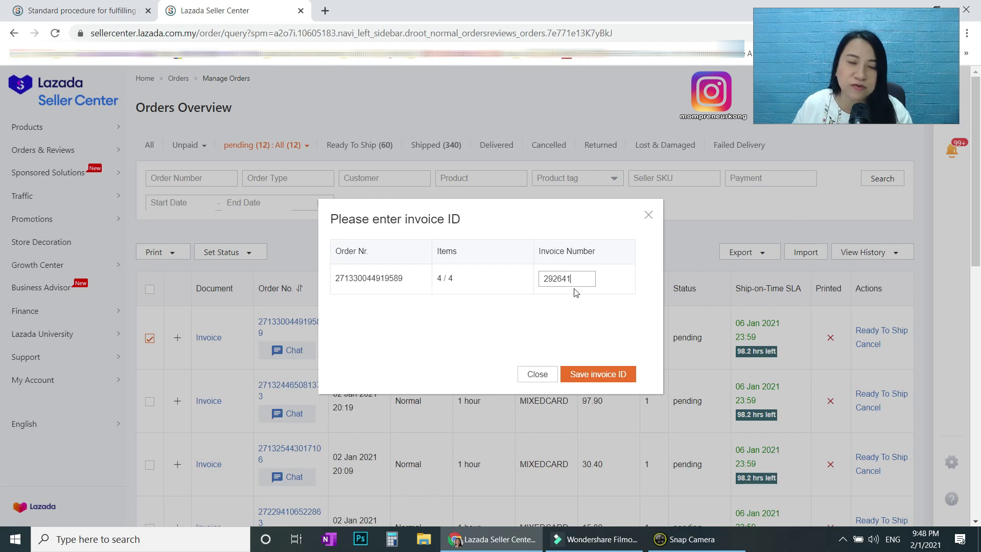
left_click(613, 375)
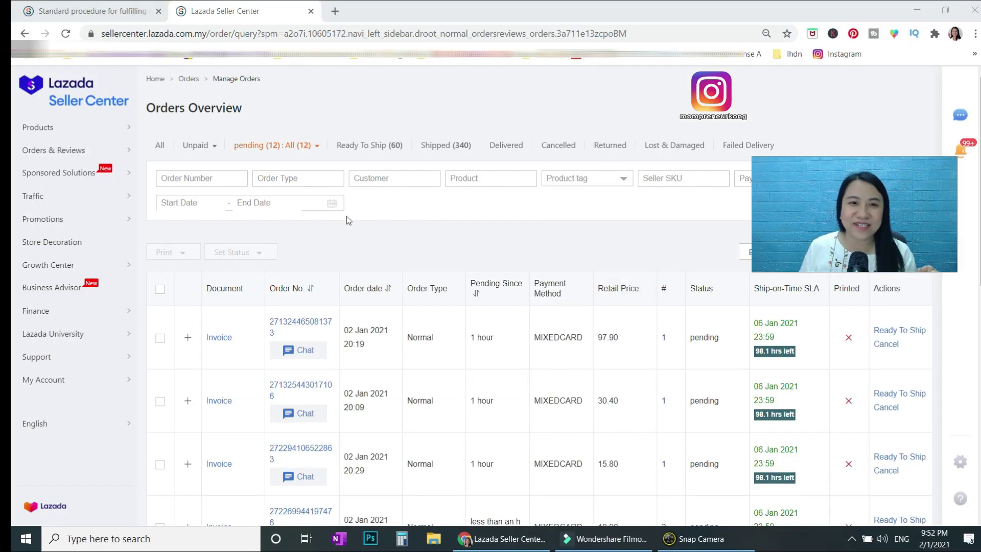
- Select the first pending order in the list and open its shipping label for printing
left_click(161, 340)
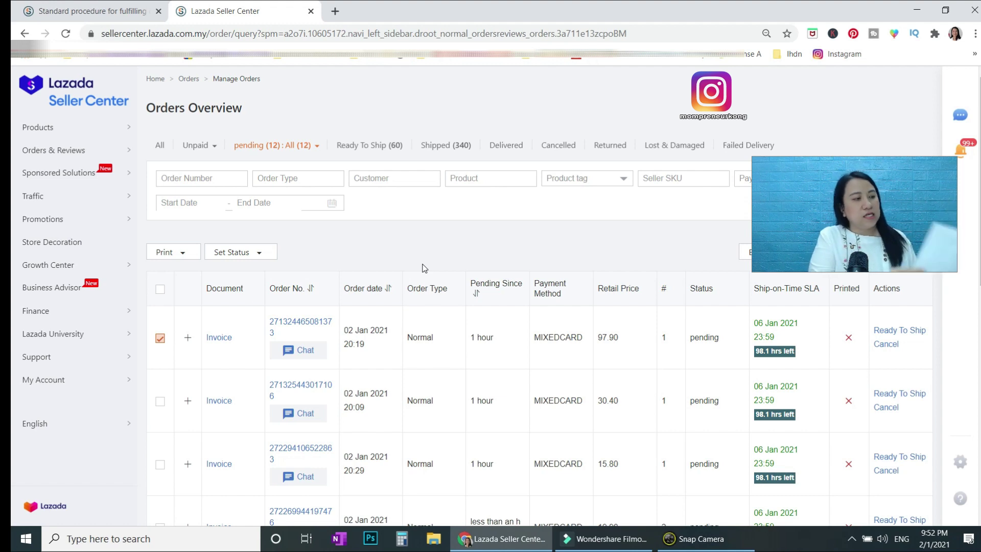
left_click(170, 253)
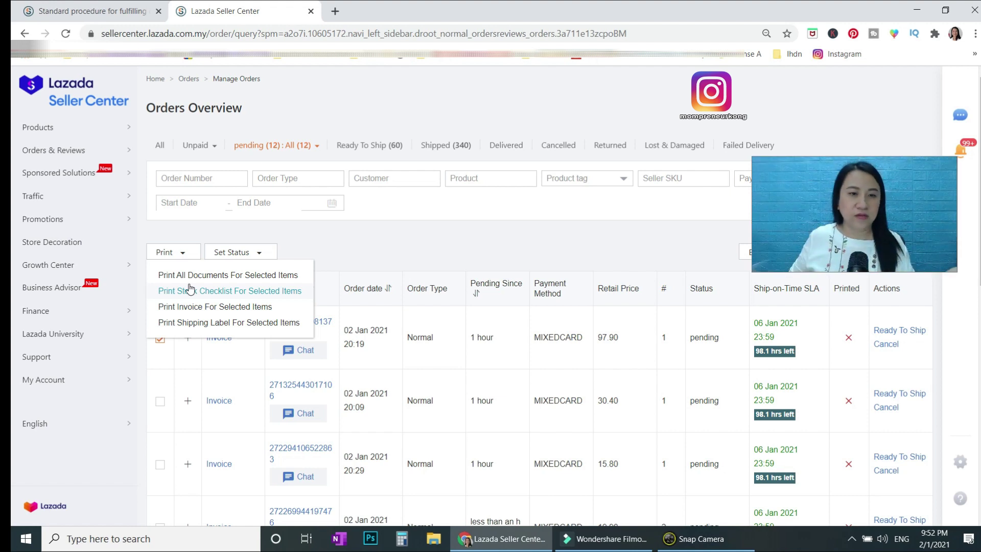
left_click(215, 322)
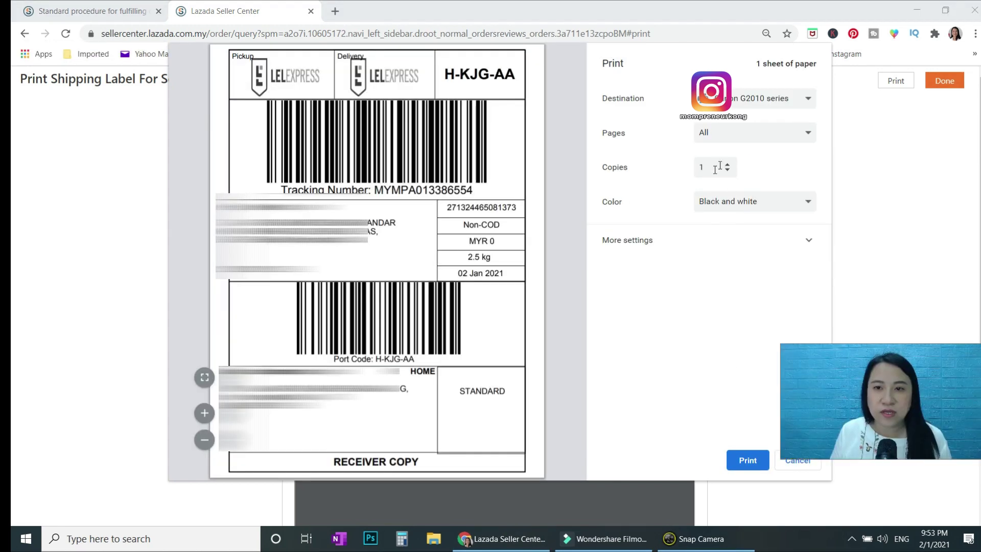
- Expand the additional print settings and check the available paper sizes and scale options for the label
left_click(806, 241)
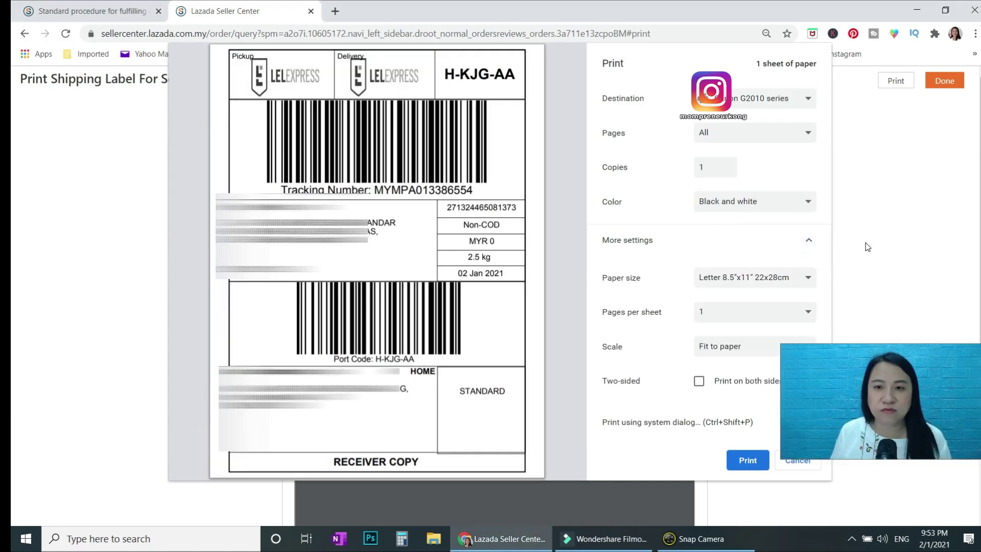
left_click(804, 278)
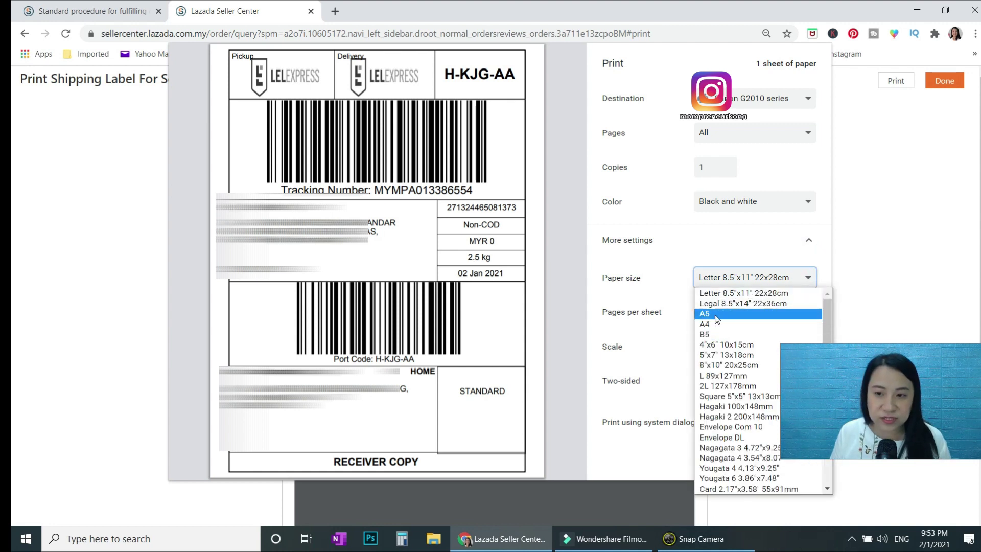
left_click(934, 247)
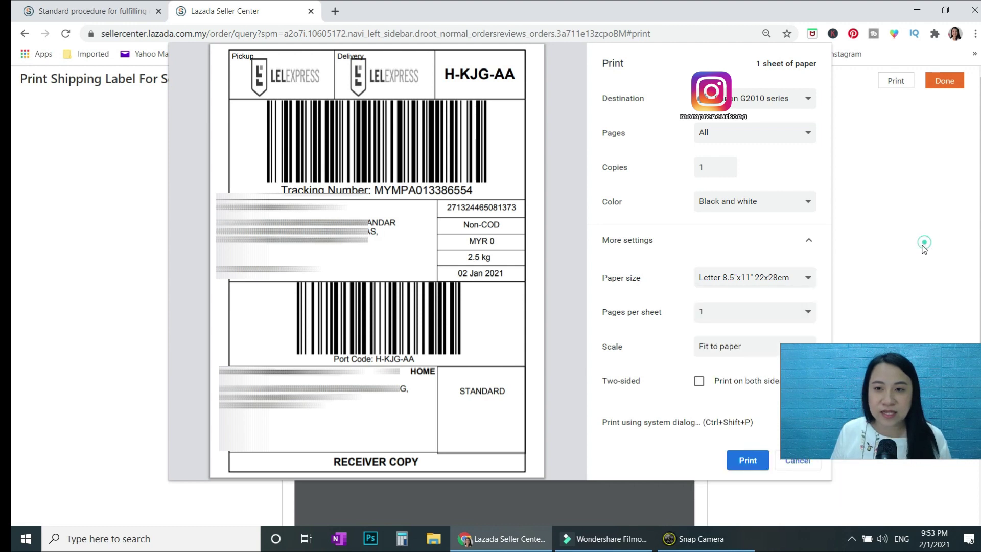
left_click(742, 347)
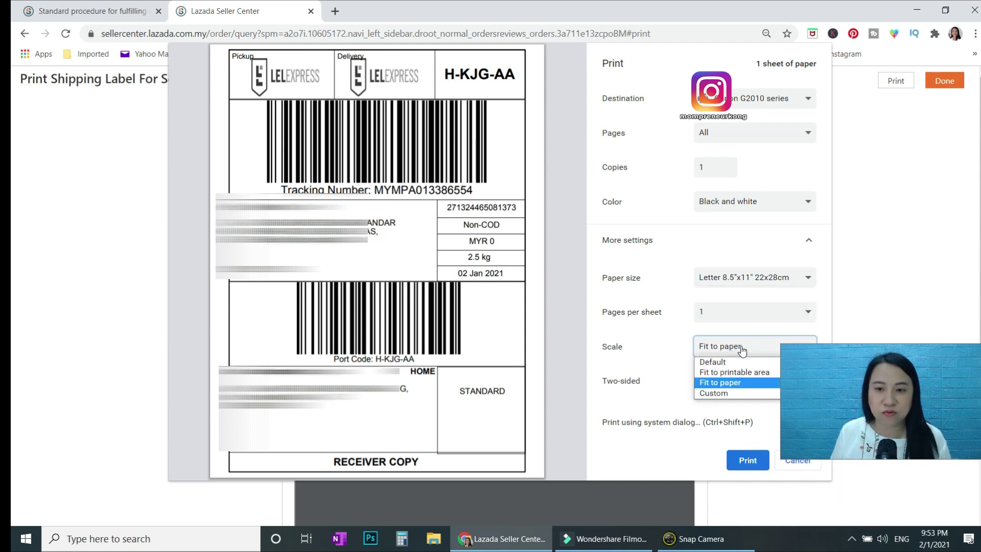
left_click(817, 363)
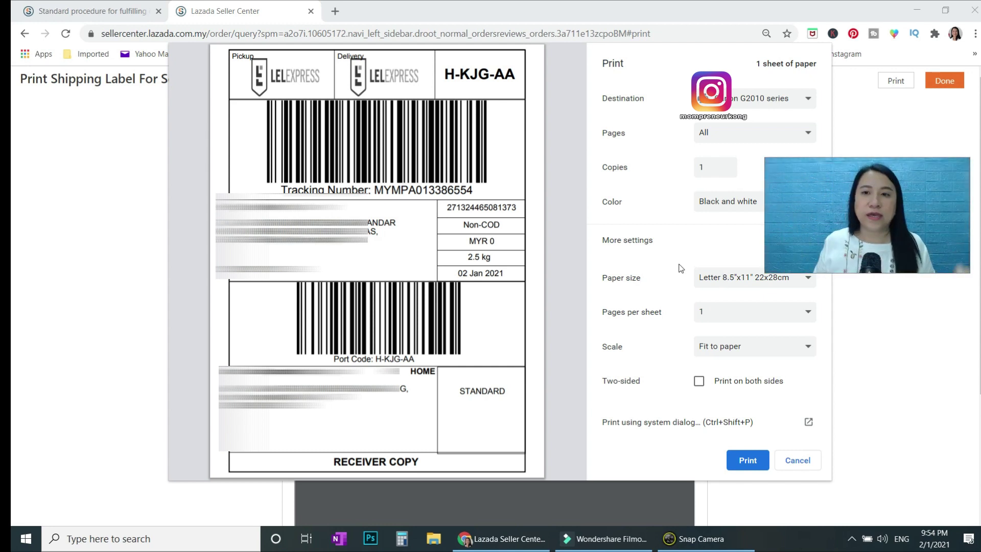
- Cancel printing the shipping label, return to the pending orders list and deselect the processed order
left_click(805, 459)
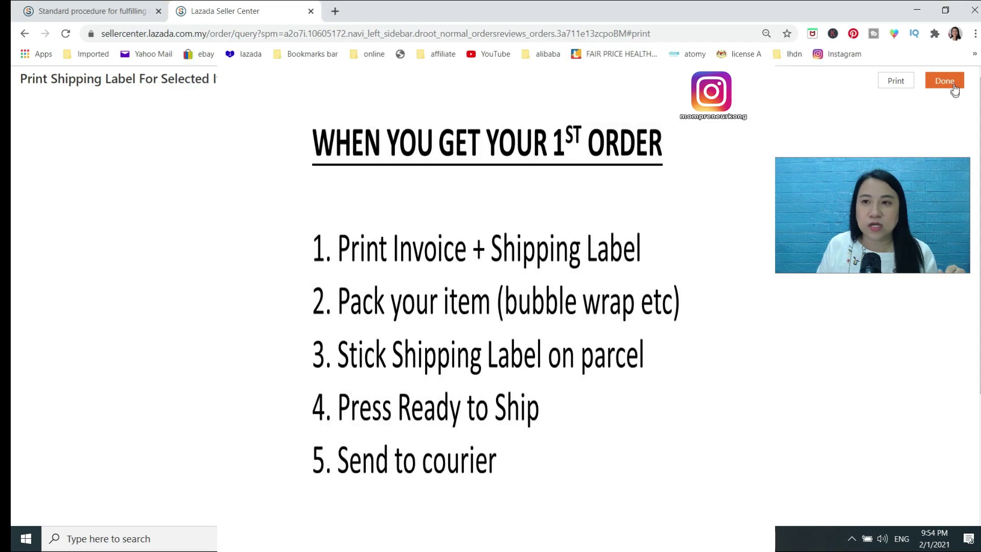
left_click(944, 80)
left_click(160, 401)
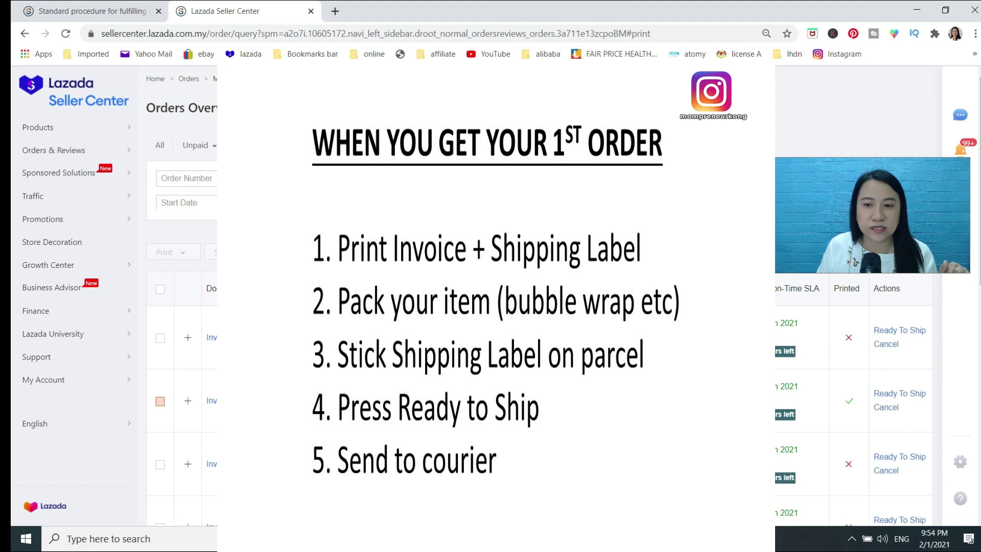
- Look through the first page of pending orders down to its last entry, checking which orders are marked as printed
scroll(210, 338, "down", 1)
scroll(533, 357, "up", 1)
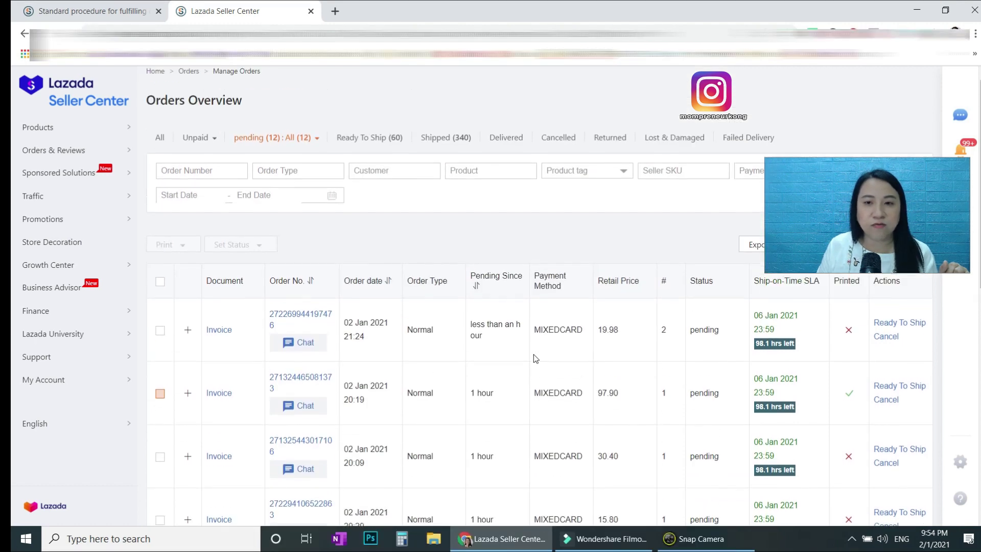
scroll(533, 358, "up", 1)
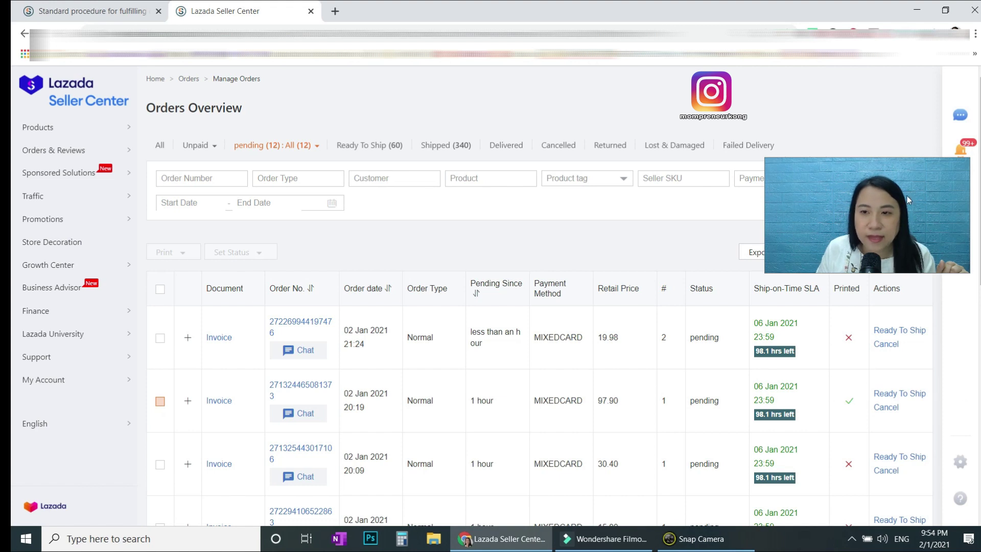
left_click_drag(895, 91, 895, 90)
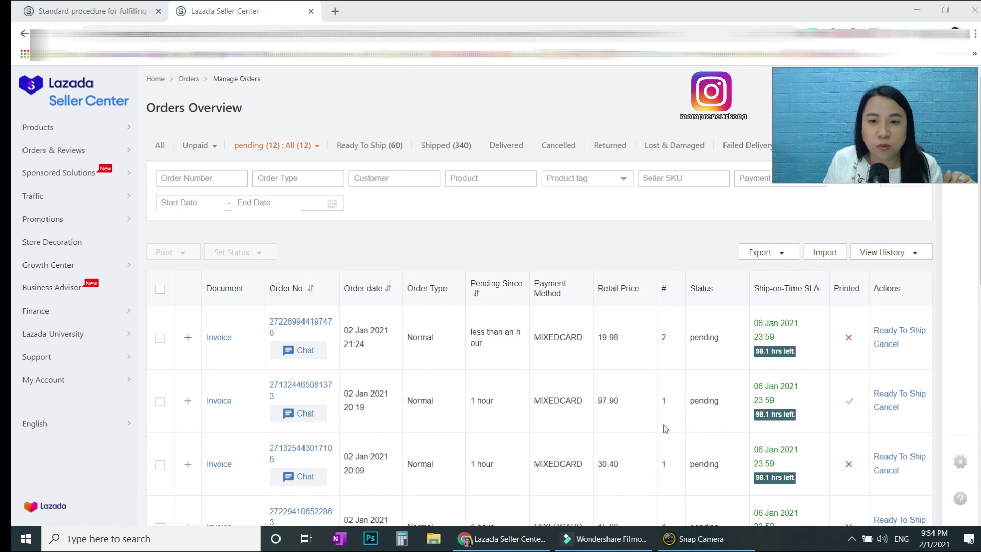
scroll(666, 426, "down", 10)
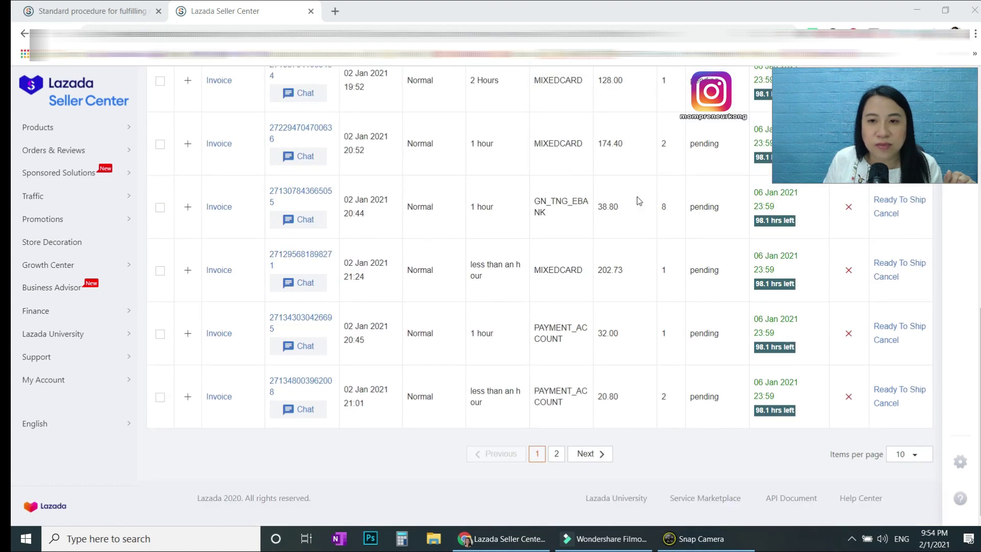
scroll(679, 230, "up", 4)
scroll(688, 278, "up", 5)
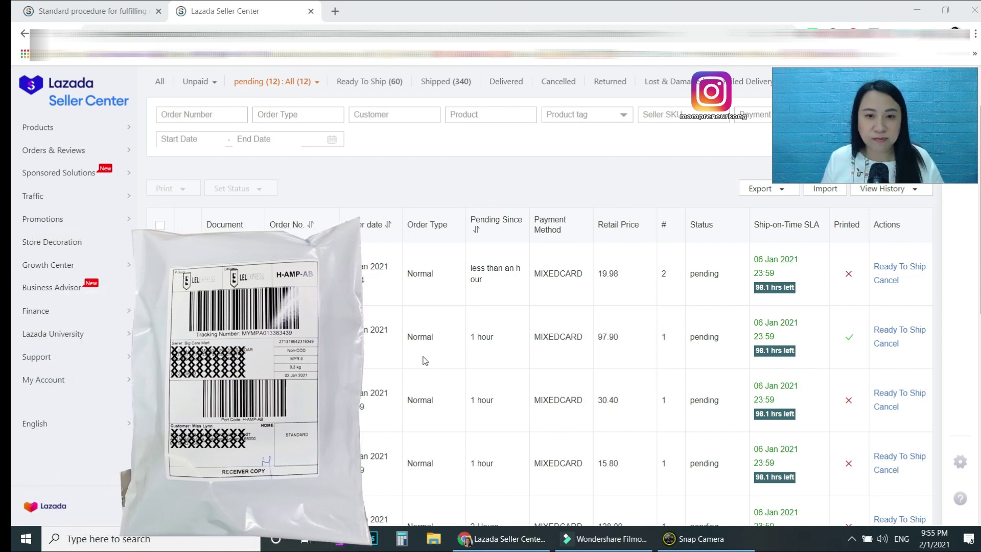
- Select the printed order with retail price 97.90 in the pending list and open the status choices for it
left_click(160, 337)
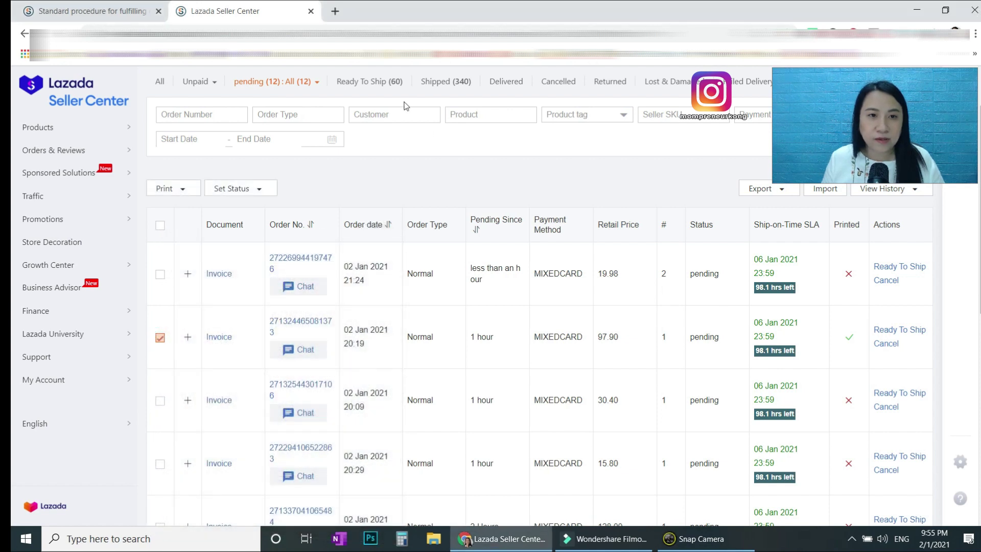
left_click(185, 114)
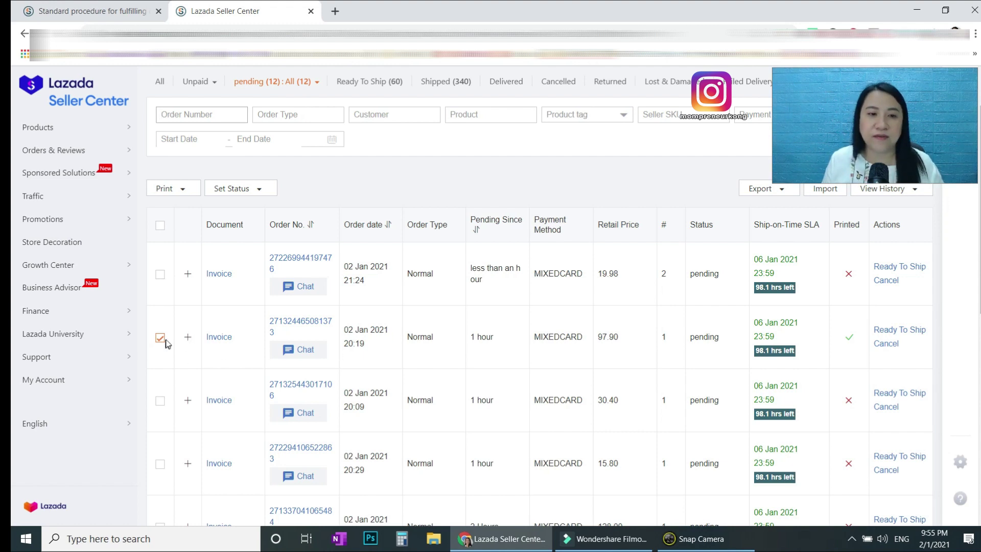
left_click(247, 190)
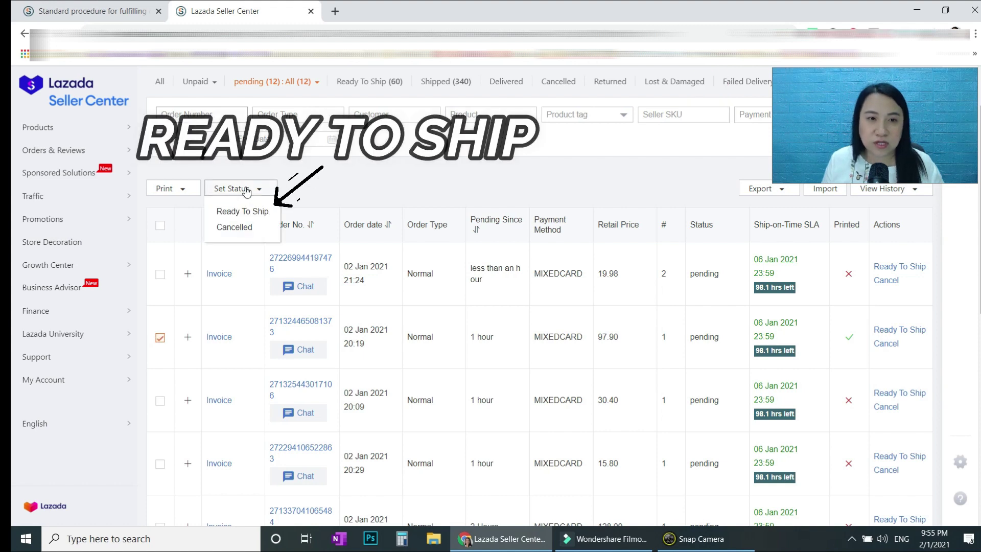